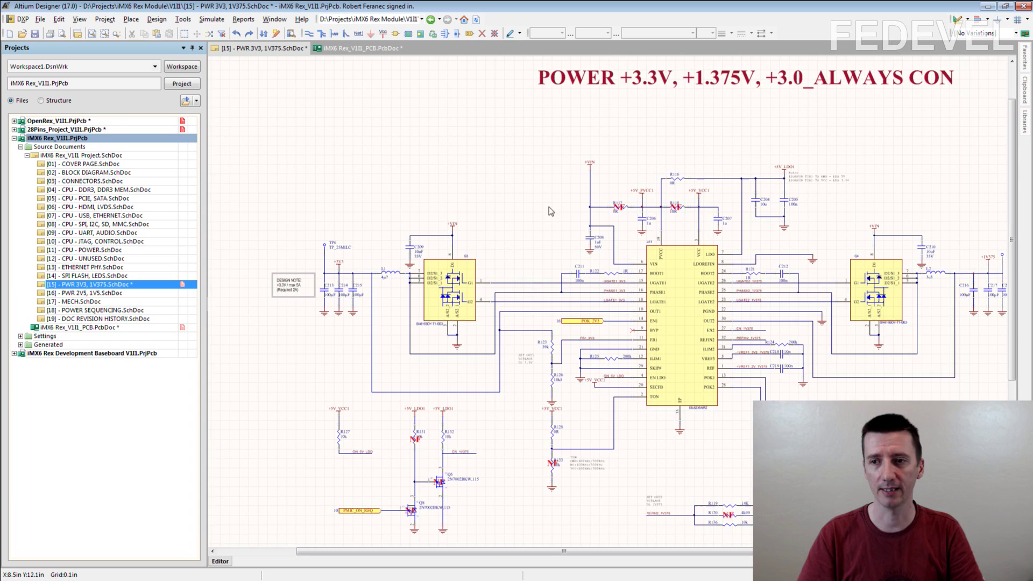
Pan and zoom the PWR 3V3 schematic in on Q3, C213–C215 and L1
{"action": "right_click_drag", "start_coordinate": [548, 210], "coordinate": [449, 181]}
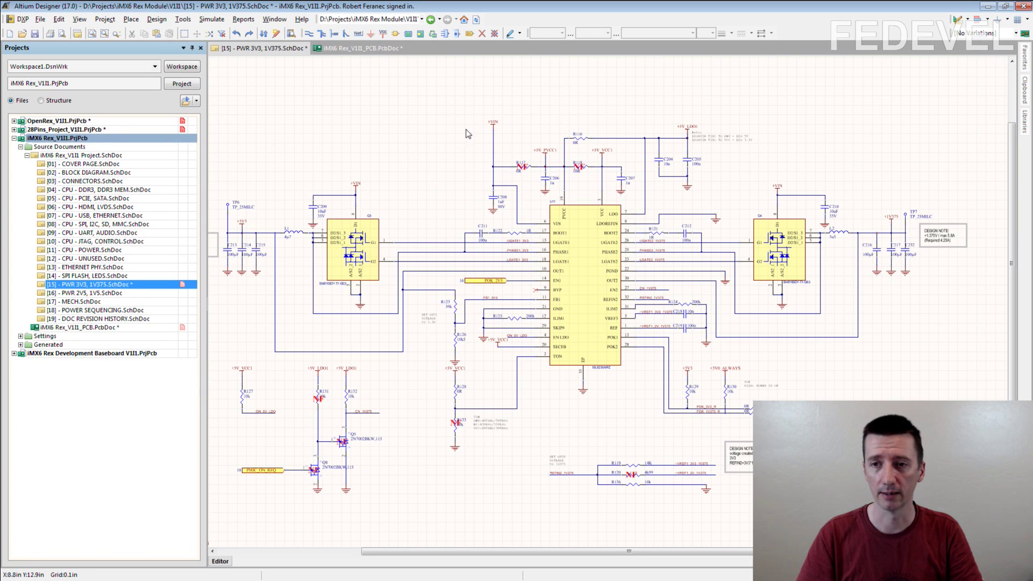
{"action": "scroll", "coordinate": [323, 193], "scroll_direction": "up", "scroll_amount": 4, "text": "ctrl"}
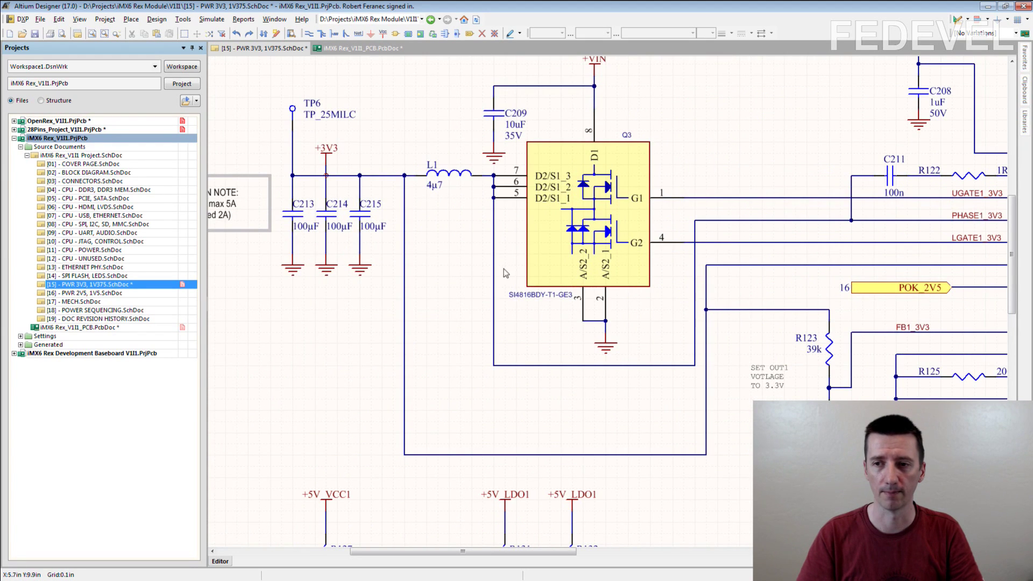
Delete the UGATE1_3V3, PHASE1_3V3 and LGATE1_3V3 net labels near U11, then check Q3's gate wire net
{"action": "right_click_drag", "start_coordinate": [785, 249], "coordinate": [503, 263]}
{"action": "scroll", "coordinate": [640, 221], "scroll_direction": "up", "scroll_amount": 2, "text": "ctrl"}
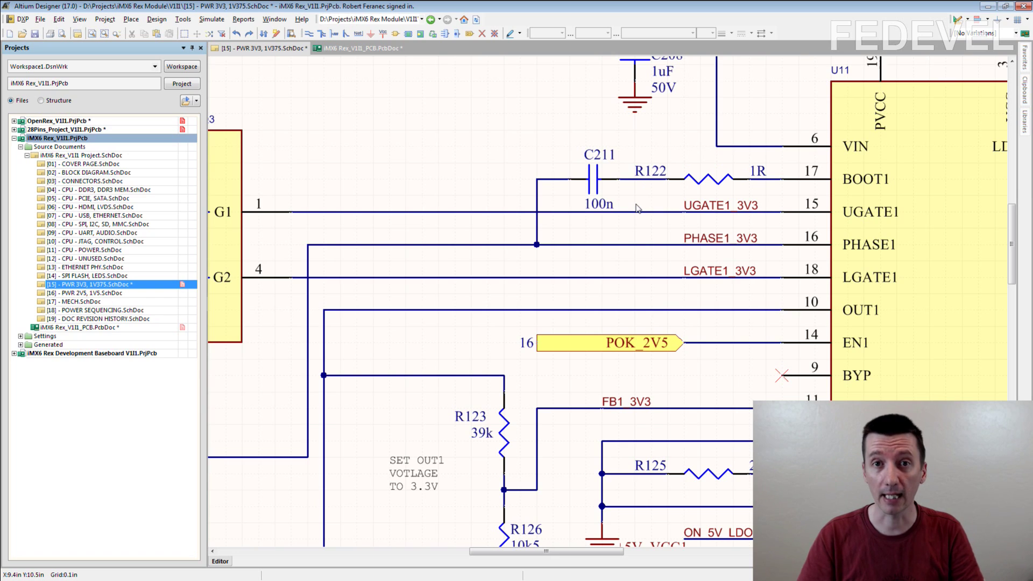
{"action": "left_click", "coordinate": [496, 213]}
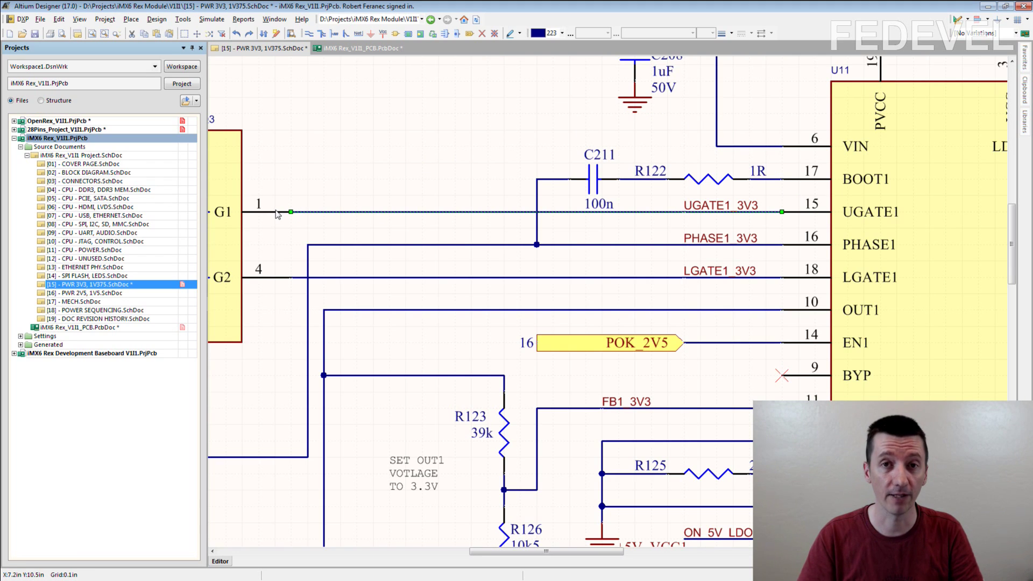
{"action": "left_click", "coordinate": [696, 204]}
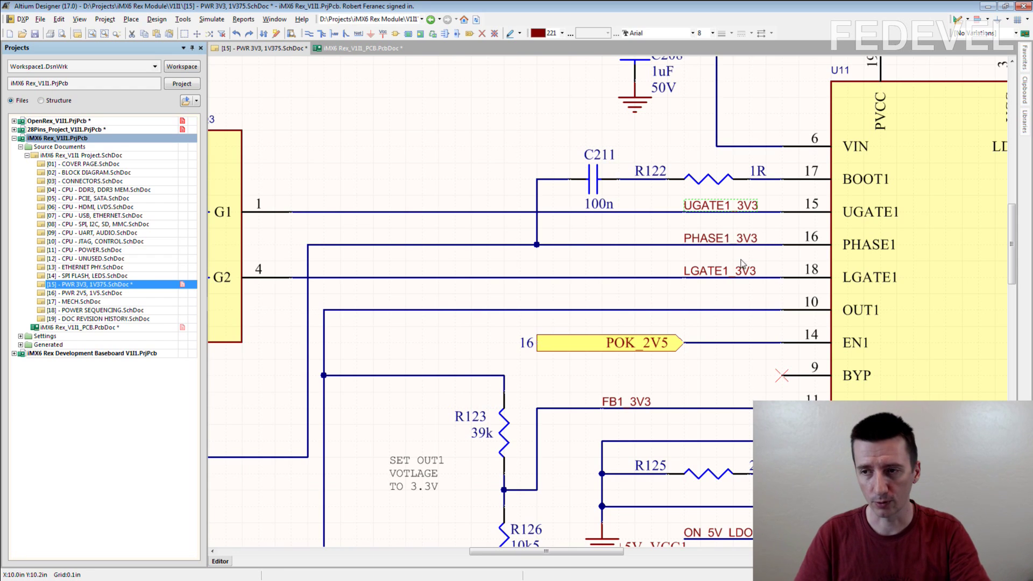
{"action": "key", "text": "Delete"}
{"action": "left_click", "coordinate": [720, 242]}
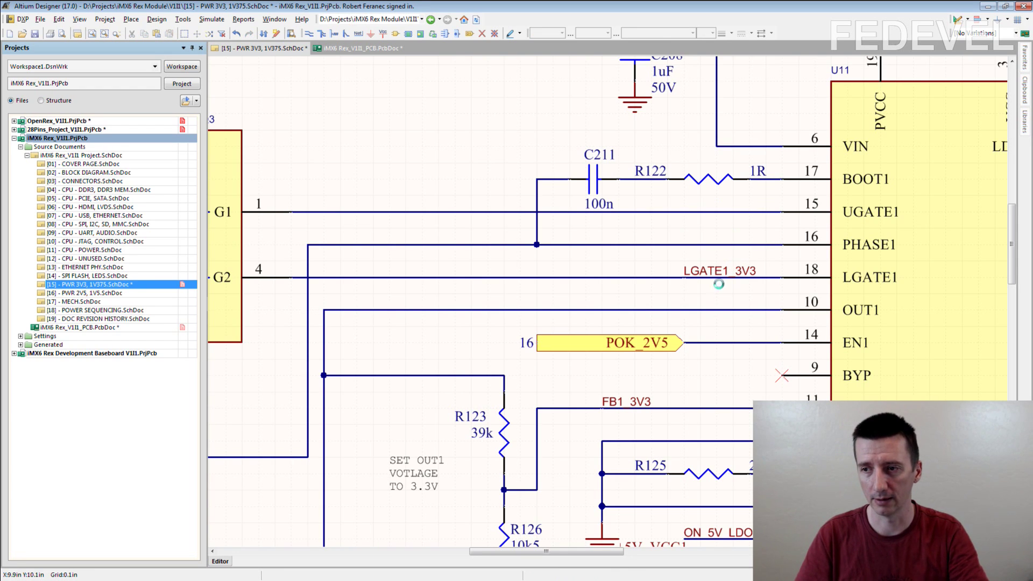
{"action": "left_click", "coordinate": [719, 273]}
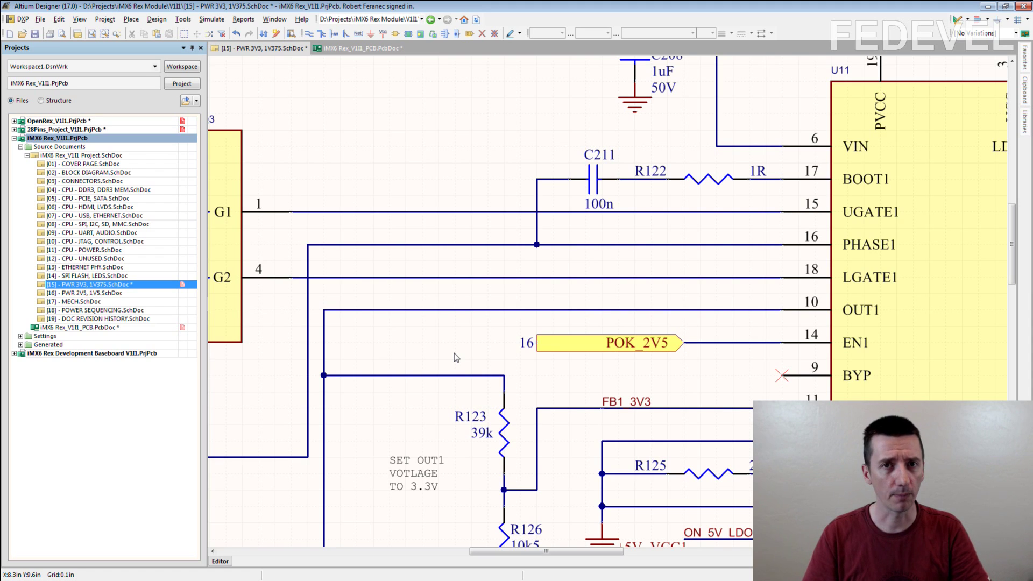
{"action": "left_click", "coordinate": [439, 212]}
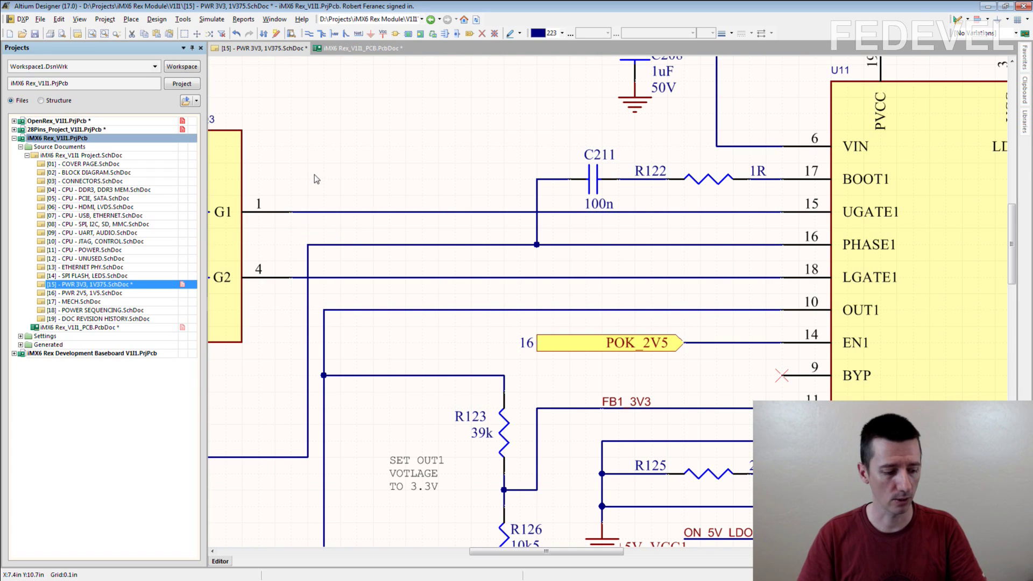
Undo the deletions to restore the three gate net labels, then scroll down to the FB1 divider
{"action": "key", "text": "ctrl+z"}
{"action": "key", "text": "ctrl+z"}
{"action": "key", "text": "ctrl+z"}
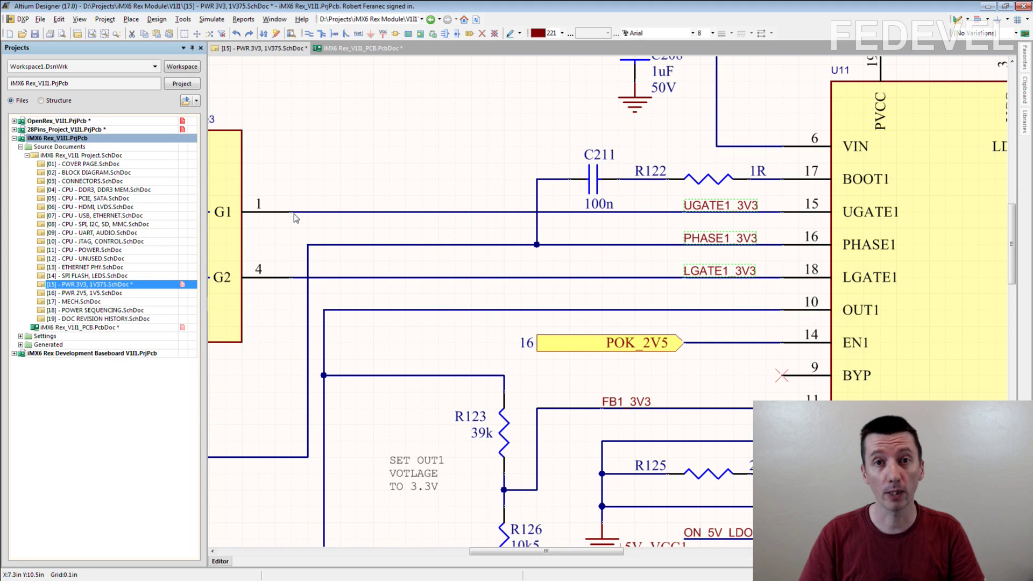
{"action": "mouse_move", "coordinate": [294, 214]}
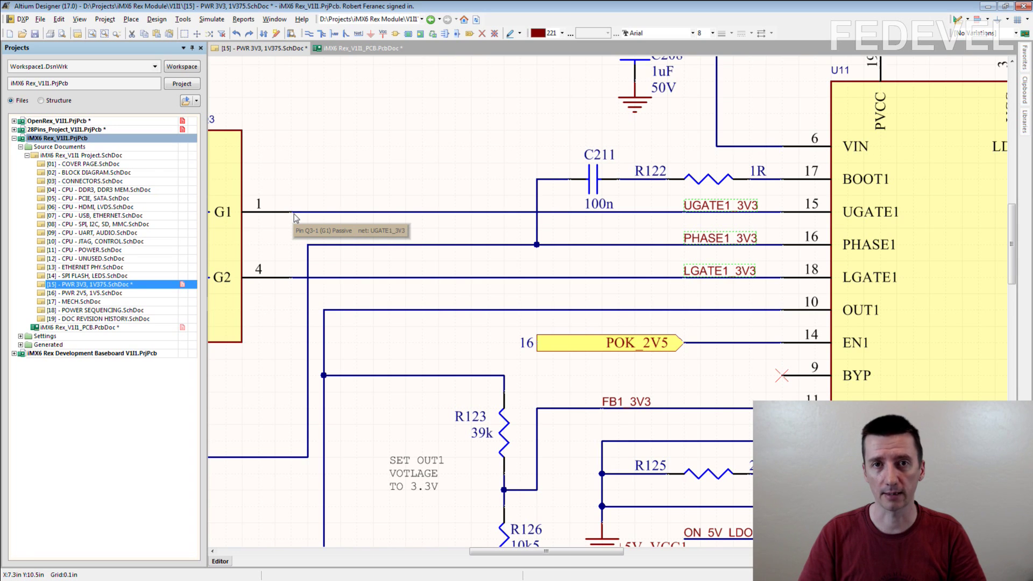
{"action": "scroll", "coordinate": [496, 302], "scroll_direction": "down", "scroll_amount": 5}
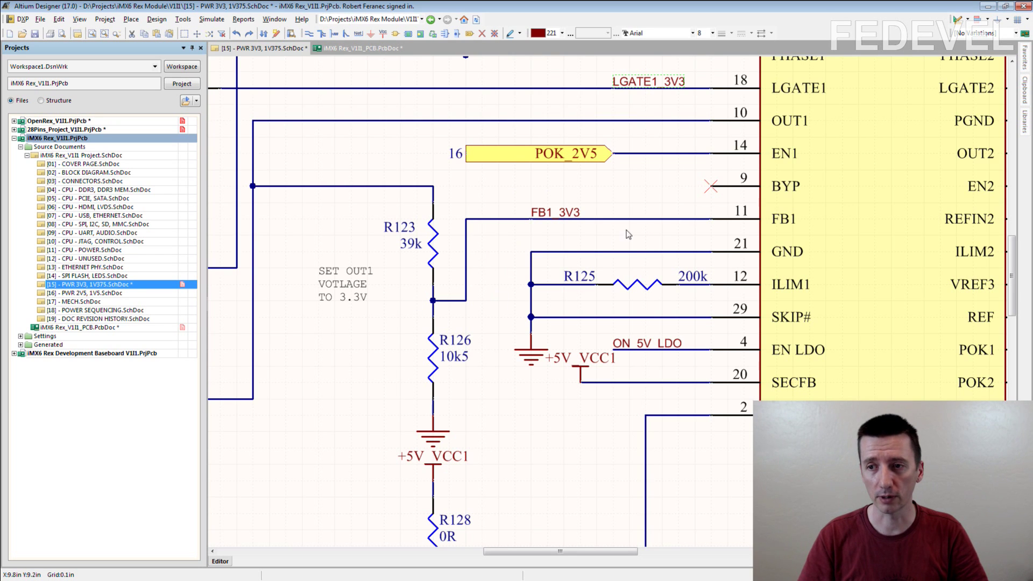
{"action": "scroll", "coordinate": [629, 234], "scroll_direction": "down", "scroll_amount": 4, "text": "ctrl"}
{"action": "right_click_drag", "start_coordinate": [366, 253], "coordinate": [538, 306]}
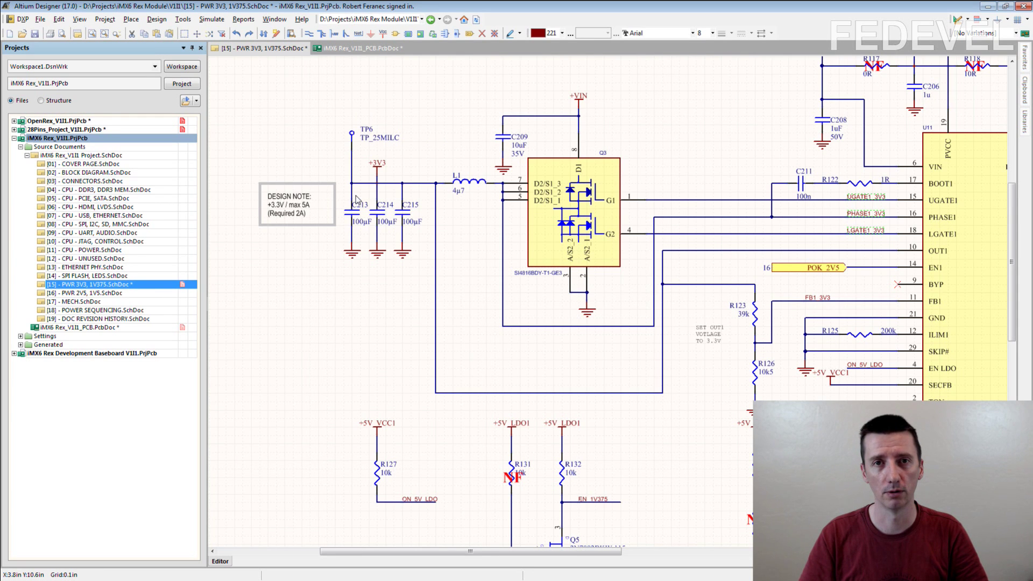
{"action": "right_click_drag", "start_coordinate": [811, 323], "coordinate": [625, 260]}
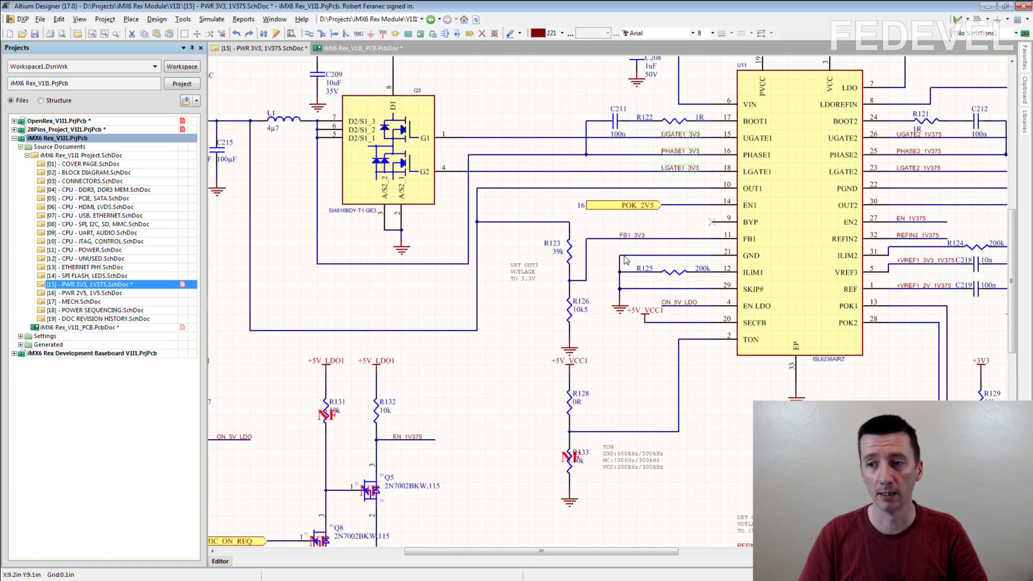
{"action": "scroll", "coordinate": [625, 260], "scroll_direction": "up", "scroll_amount": 3, "text": "ctrl"}
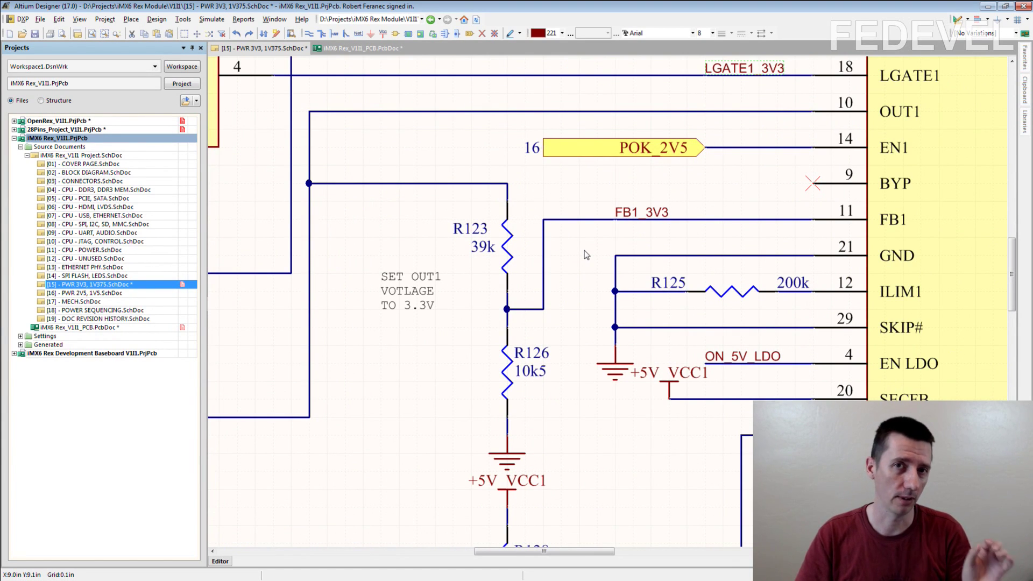
{"action": "right_click_drag", "start_coordinate": [577, 258], "coordinate": [555, 259]}
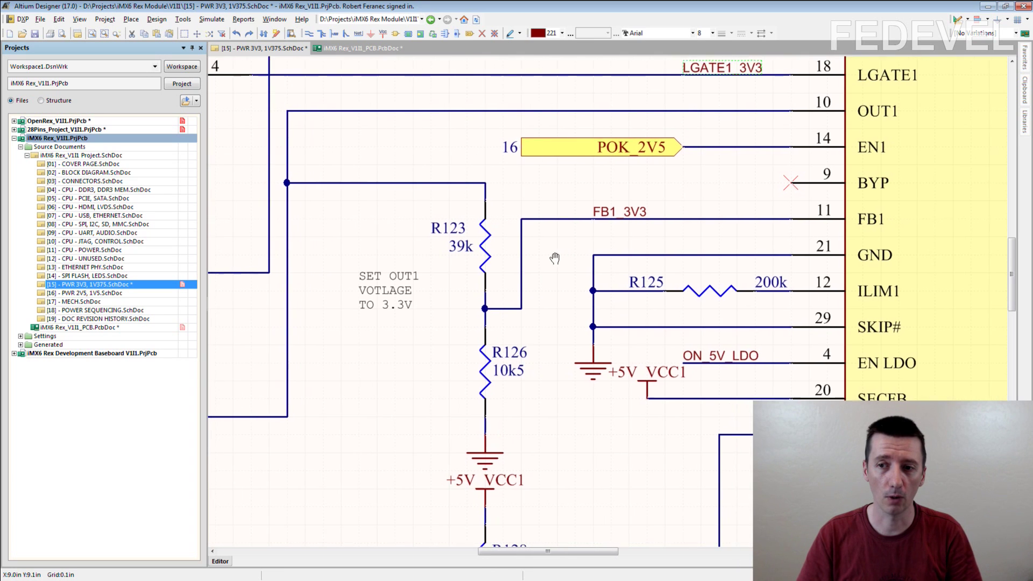
{"action": "scroll", "coordinate": [555, 259], "scroll_direction": "up", "scroll_amount": 1, "text": "ctrl"}
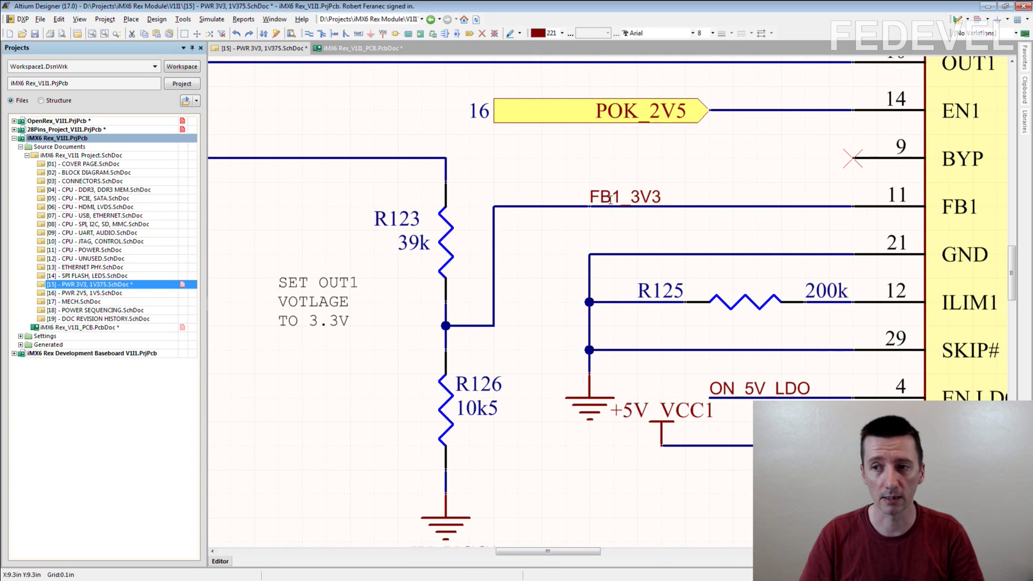
{"action": "key", "text": "Delete"}
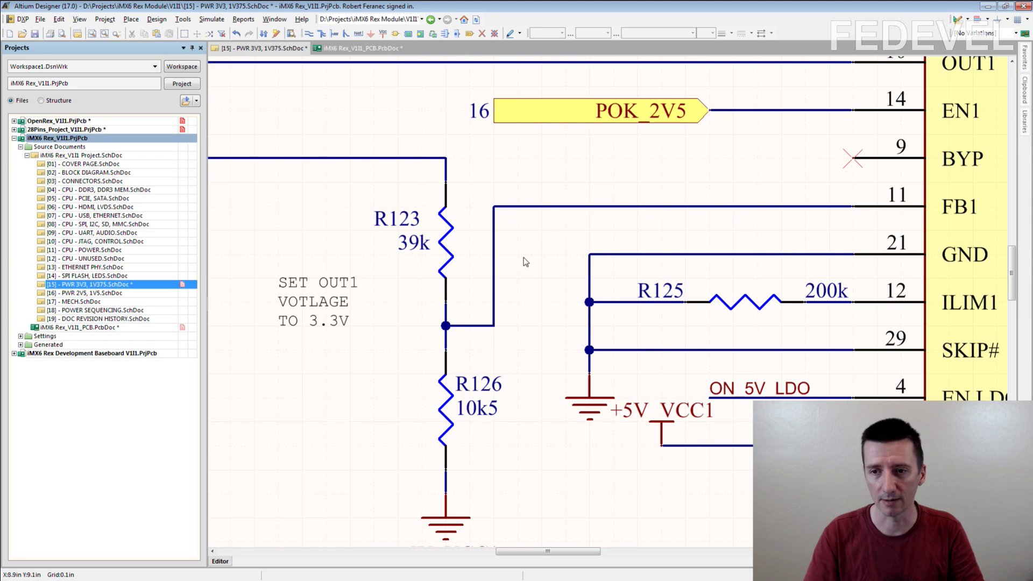
{"action": "key", "text": "ctrl+z"}
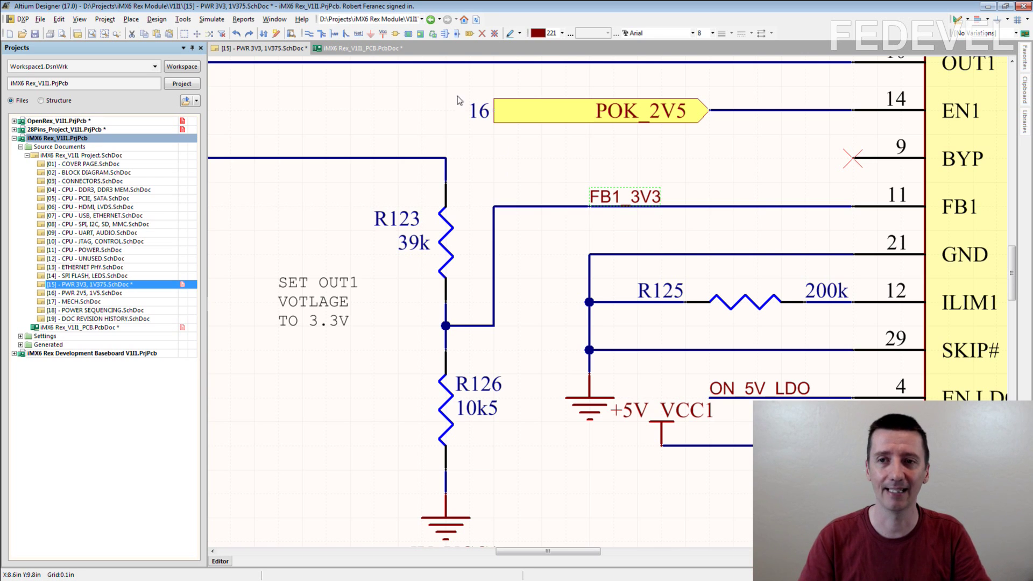
Zoom in on the FB1_3V3 pads on the PCB layout
{"action": "left_click", "coordinate": [376, 48]}
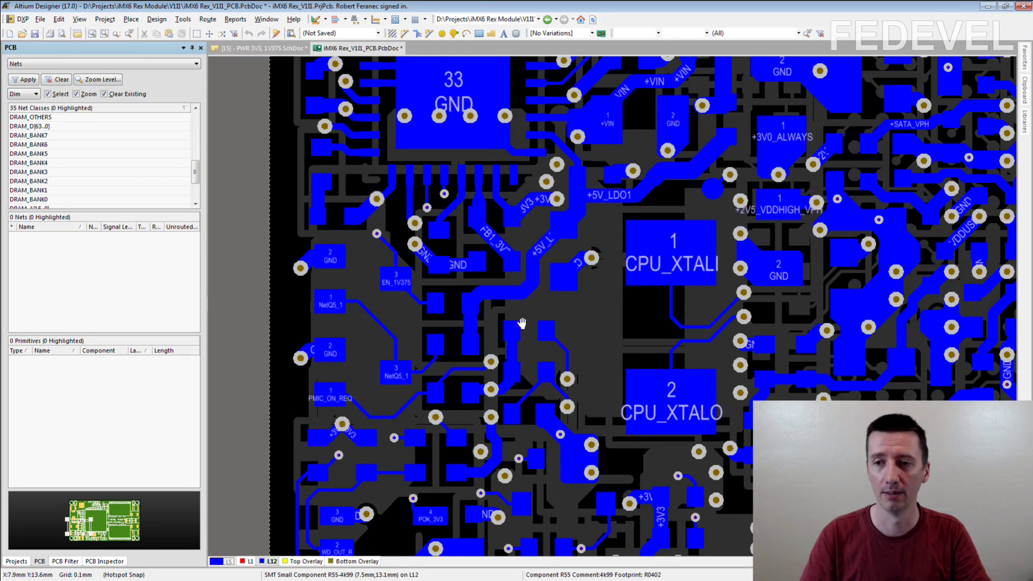
{"action": "scroll", "coordinate": [465, 232], "scroll_direction": "up", "scroll_amount": 6, "text": "ctrl"}
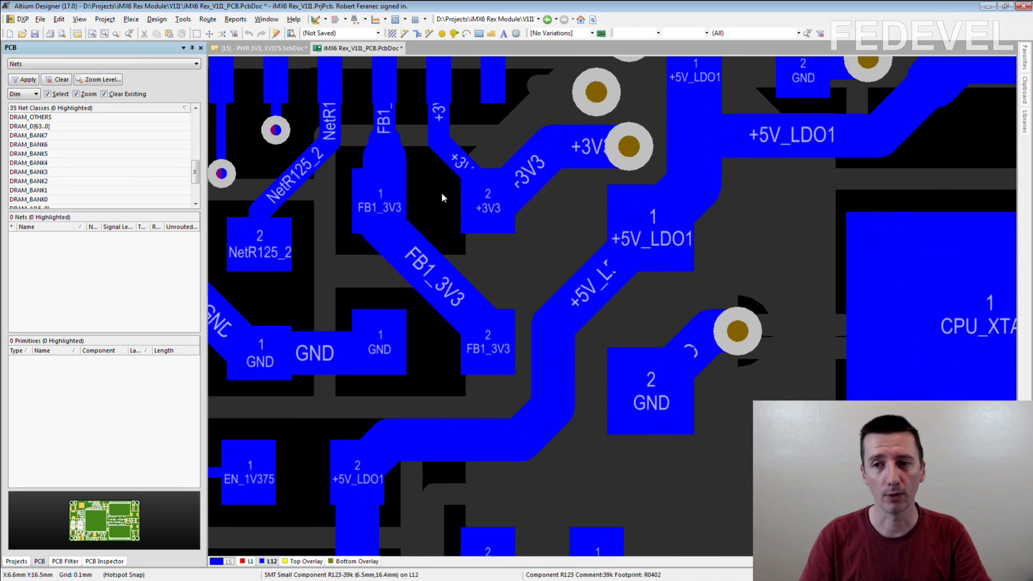
{"action": "scroll", "coordinate": [403, 241], "scroll_direction": "down", "scroll_amount": 2, "text": "ctrl"}
{"action": "scroll", "coordinate": [403, 240], "scroll_direction": "up", "scroll_amount": 4, "text": "ctrl"}
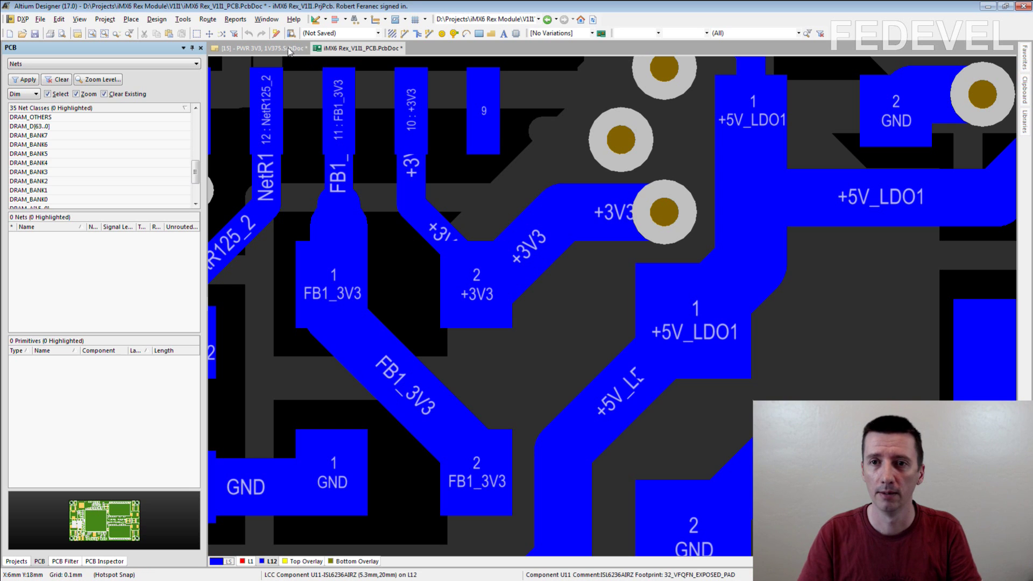
Return to the PWR 3V3 schematic and zoom out around Q3 and its labeled nets
{"action": "left_click", "coordinate": [263, 48]}
{"action": "scroll", "coordinate": [353, 190], "scroll_direction": "down", "scroll_amount": 2, "text": "ctrl"}
{"action": "scroll", "coordinate": [354, 190], "scroll_direction": "up", "scroll_amount": 3}
{"action": "scroll", "coordinate": [353, 189], "scroll_direction": "left", "scroll_amount": 6, "text": "shift"}
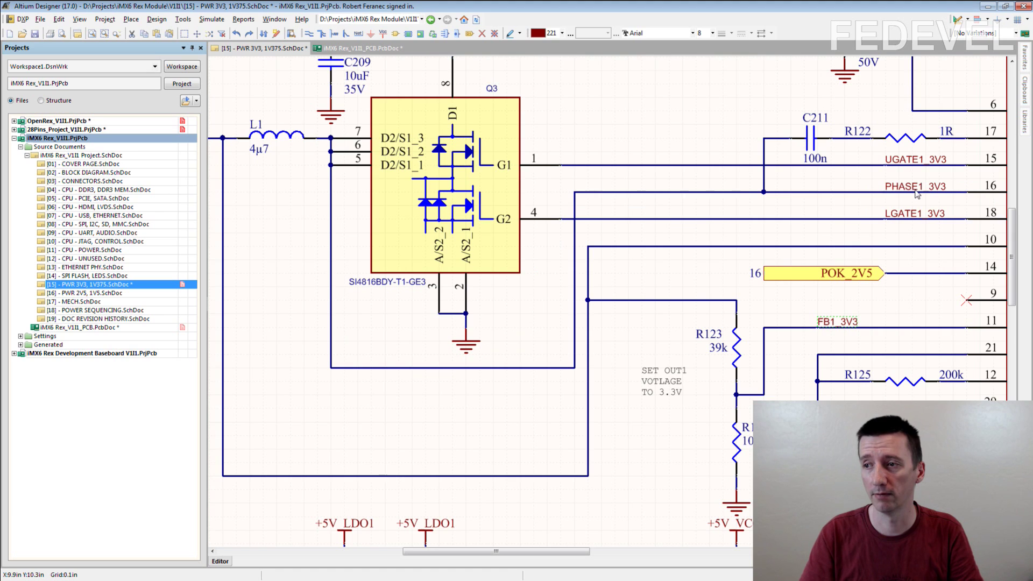
Show the PCB's top layer and zoom to the PHASE1_3V3 and +3V3 pours around L1
{"action": "left_click", "coordinate": [363, 50]}
{"action": "key", "text": "KP_Multiply"}
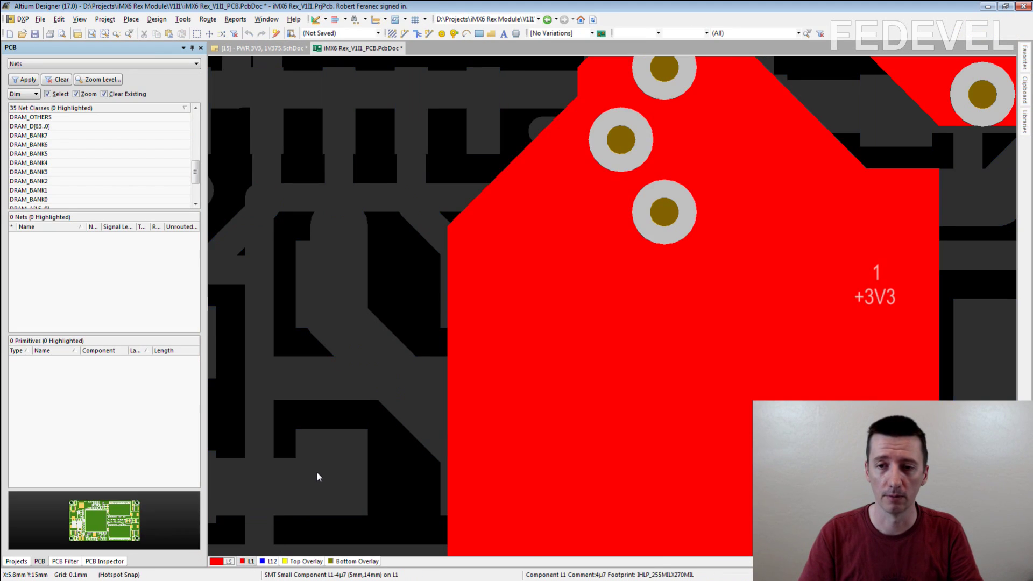
{"action": "right_click_drag", "start_coordinate": [318, 472], "coordinate": [590, 192]}
{"action": "scroll", "coordinate": [591, 191], "scroll_direction": "down", "scroll_amount": 3, "text": "ctrl"}
{"action": "scroll", "coordinate": [574, 286], "scroll_direction": "up", "scroll_amount": 2, "text": "ctrl"}
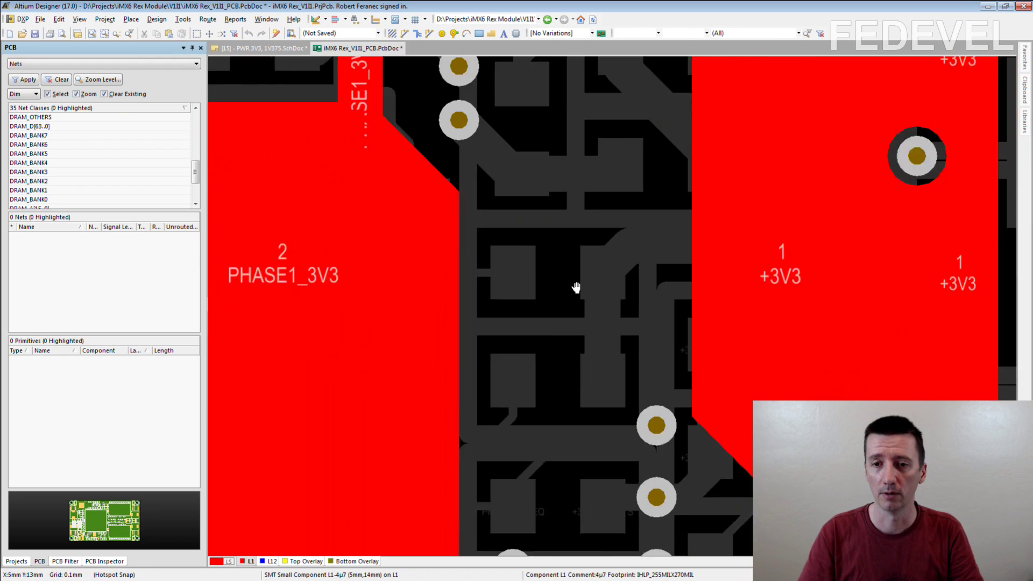
{"action": "scroll", "coordinate": [592, 247], "scroll_direction": "down", "scroll_amount": 1, "text": "ctrl"}
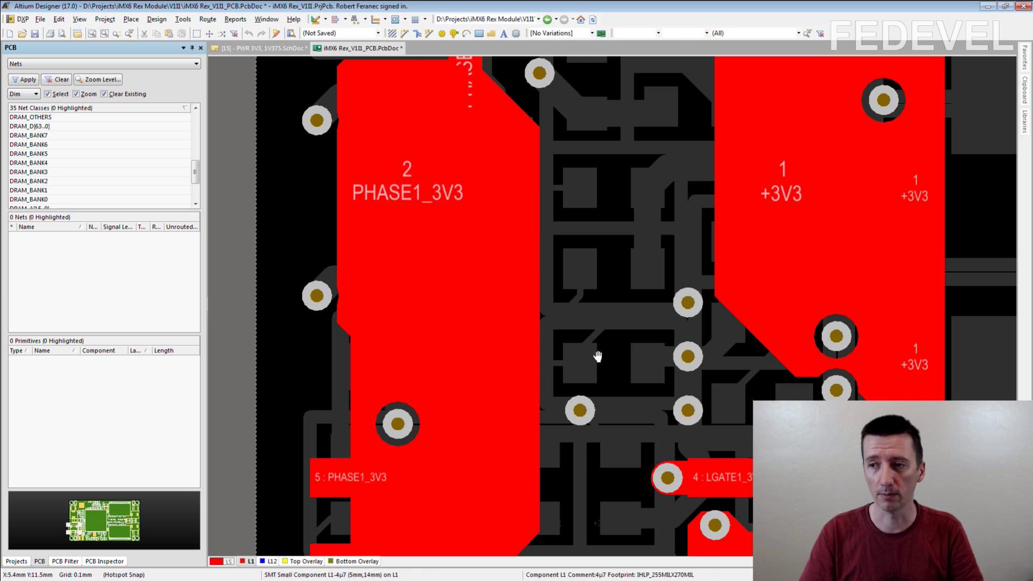
{"action": "scroll", "coordinate": [682, 309], "scroll_direction": "right", "scroll_amount": 5, "text": "shift"}
Inspect the track between the D and E BGA balls, then pan back to the Q3 switching area
{"action": "right_click_drag", "start_coordinate": [828, 284], "coordinate": [450, 215]}
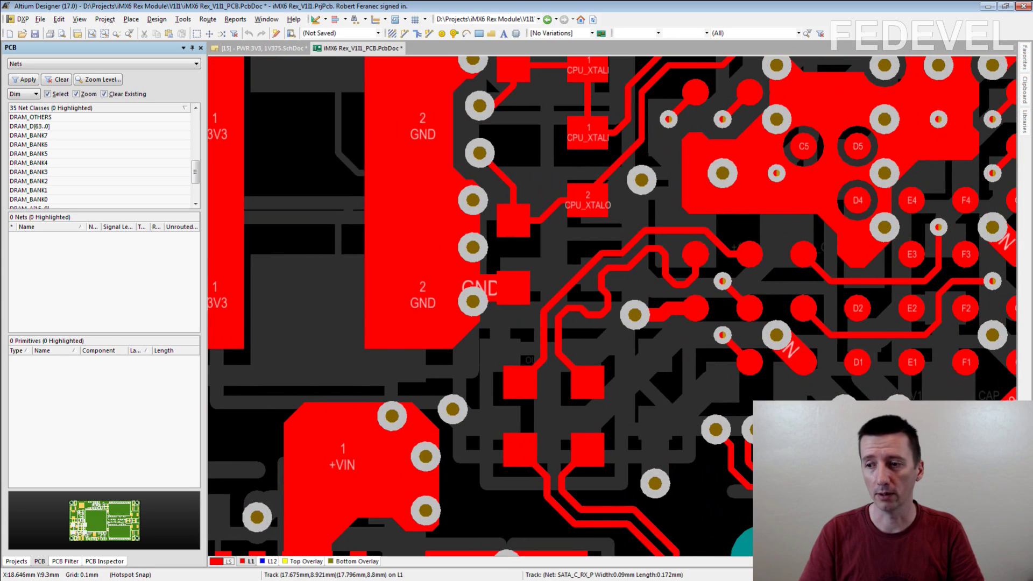
{"action": "right_click_drag", "start_coordinate": [718, 412], "coordinate": [518, 411]}
{"action": "left_click", "coordinate": [678, 319]}
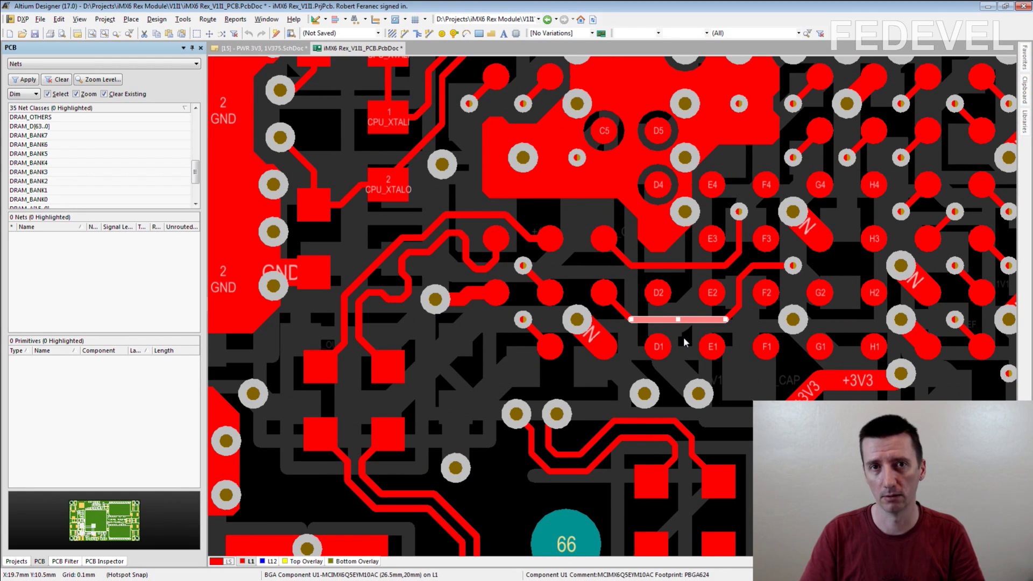
{"action": "right_click_drag", "start_coordinate": [316, 334], "coordinate": [678, 372]}
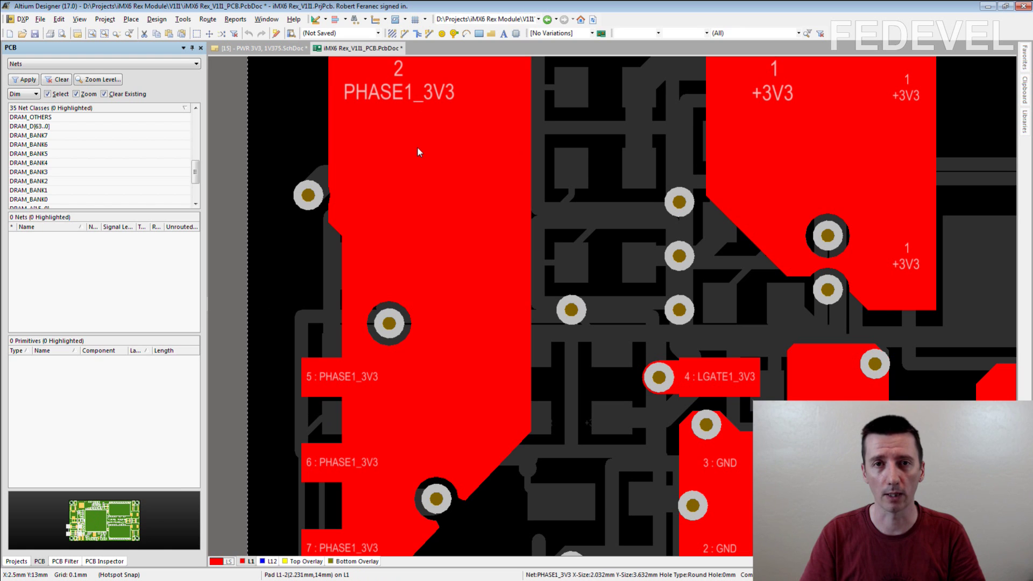
{"action": "left_click", "coordinate": [245, 49]}
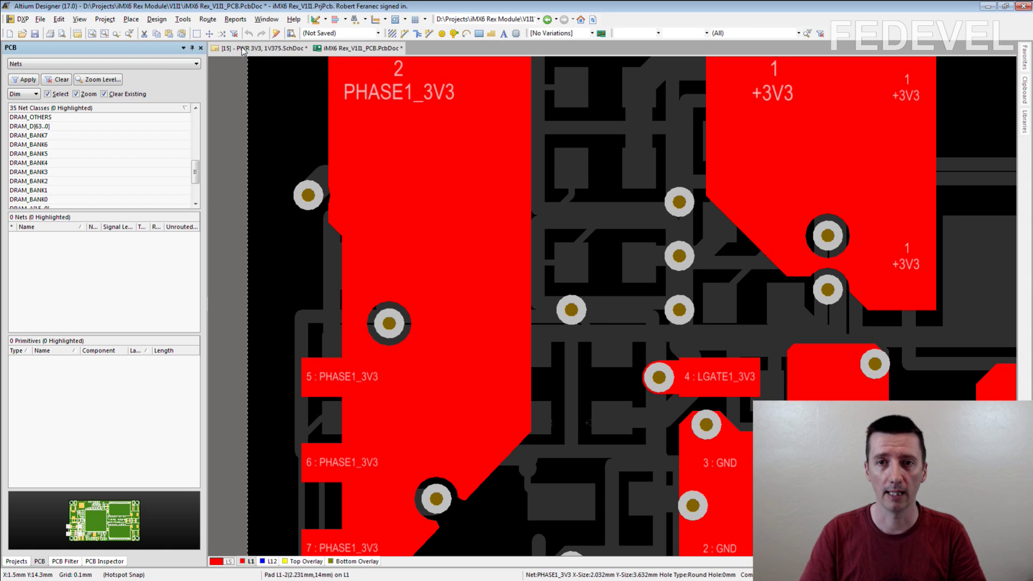
Zoom the schematic onto U11 pins 15, 16 and 18, then switch to the PowerPoint tip slide
{"action": "right_click_drag", "start_coordinate": [685, 107], "coordinate": [556, 203]}
{"action": "scroll", "coordinate": [556, 203], "scroll_direction": "up", "scroll_amount": 2, "text": "ctrl"}
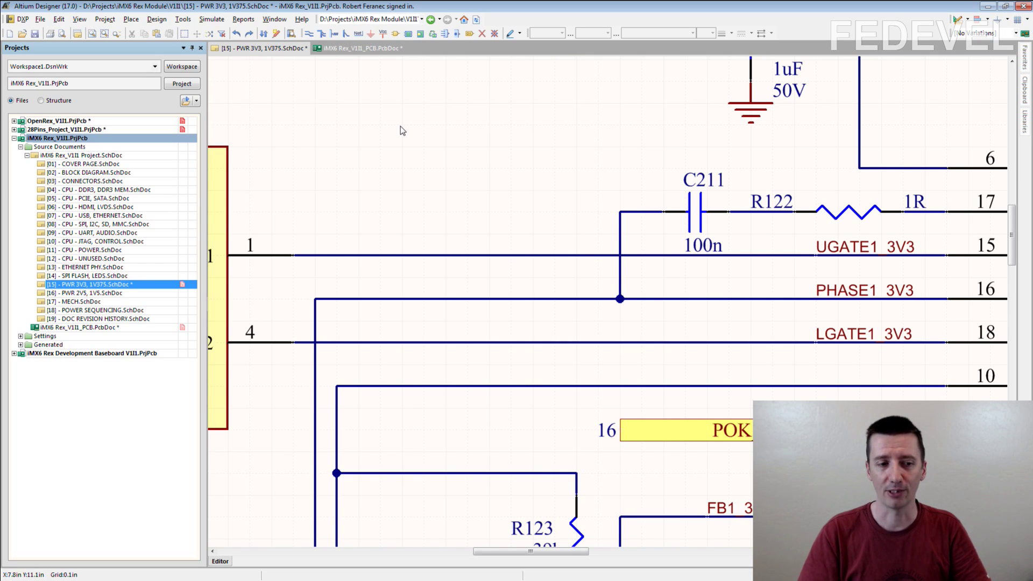
{"action": "key", "text": "alt+Tab"}
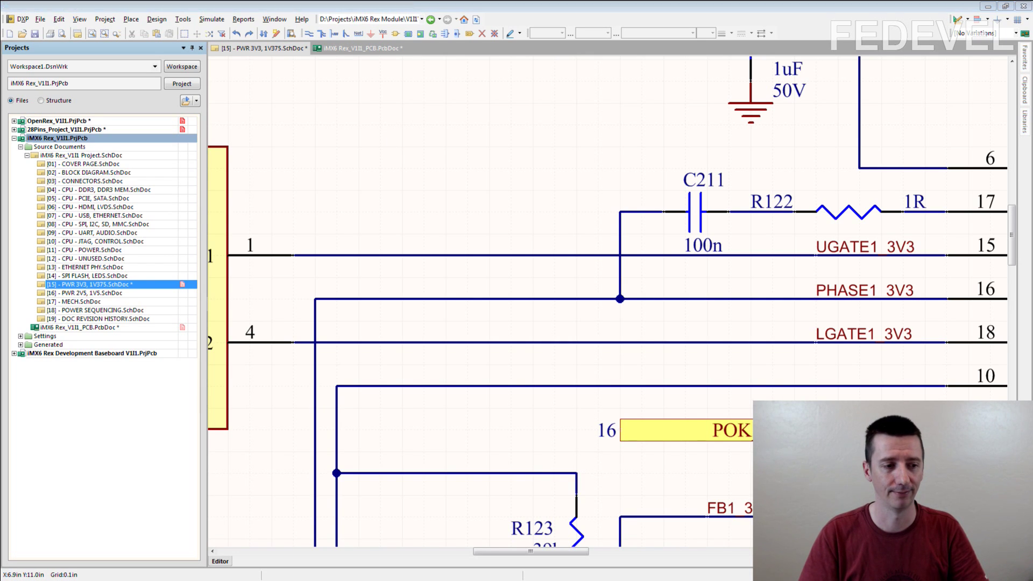